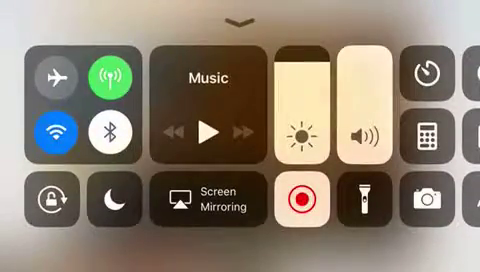
Dismiss Control Center to return to the unedited Croydon plates photo
click(240, 20)
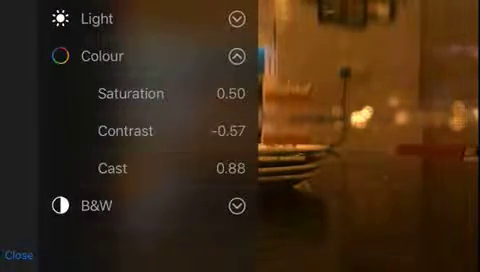
Open the B&W adjustment controls, then switch to the Light adjustments
click(95, 204)
click(103, 19)
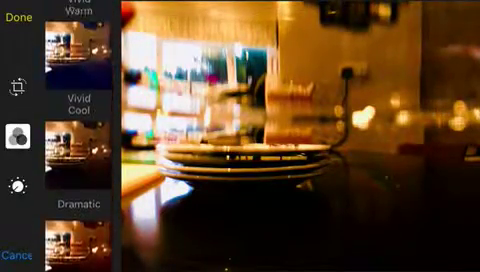
scroll(75, 136, up, 4)
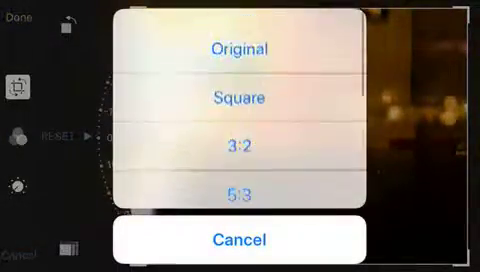
scroll(240, 120, down, 4)
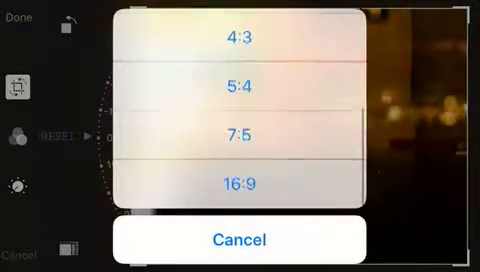
scroll(240, 110, up, 4)
scroll(240, 110, down, 1)
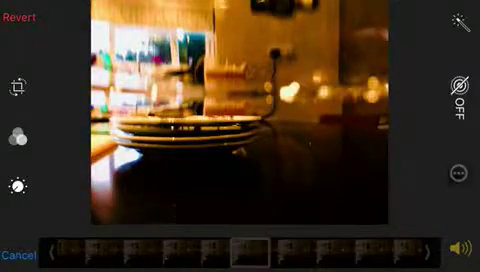
Check the editing extensions list, close it, and start a new Markup signature
click(222, 157)
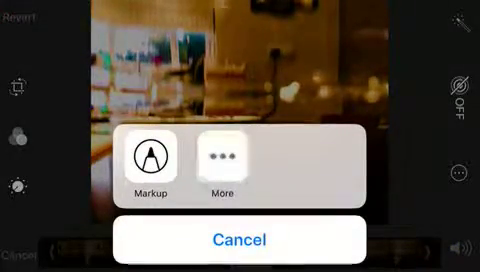
click(444, 13)
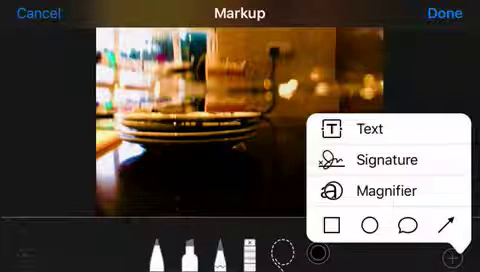
click(387, 159)
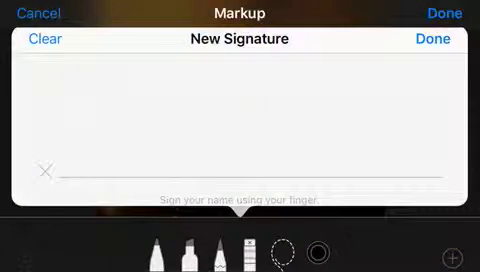
Handwrite 'Alex' on the New Signature pad and place it on the photo
drag(75, 172, 160, 172)
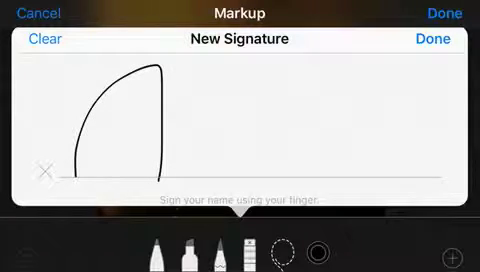
drag(89, 131, 195, 118)
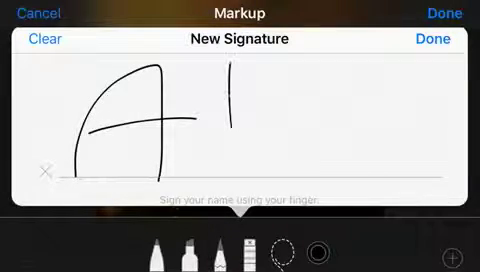
mouse_move(230, 125)
mouse_down()
mouse_move(250, 105)
mouse_move(345, 85)
mouse_move(410, 108)
mouse_move(430, 205)
mouse_up()
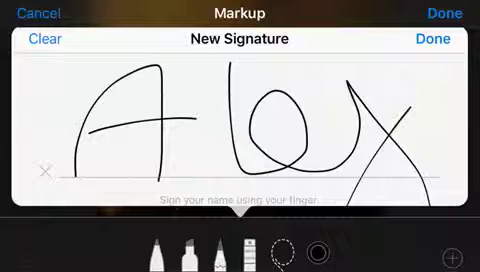
click(433, 38)
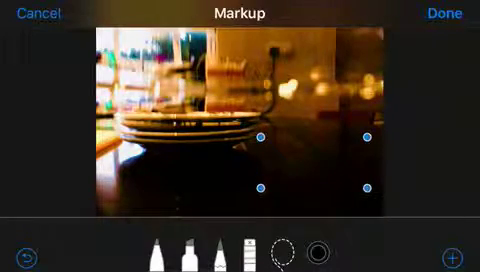
Select the Alex signature and drag it toward the photo's top-left corner
click(150, 180)
click(150, 48)
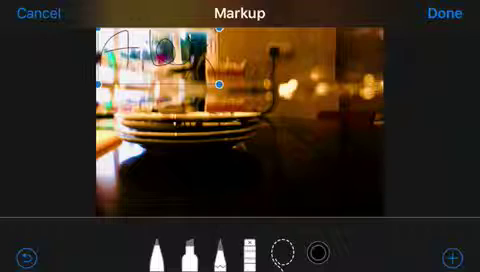
mouse_move(202, 78)
mouse_down()
mouse_move(217, 85)
mouse_move(152, 50)
mouse_up()
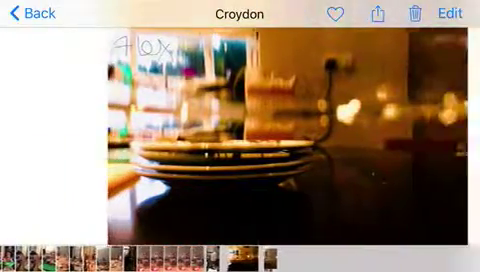
Swipe to the Today 17:13 video, cancel out of its editor, and play it
drag(240, 136, 180, 136)
mouse_move(300, 136)
mouse_down()
mouse_move(100, 136)
mouse_move(350, 136)
mouse_move(150, 136)
mouse_up()
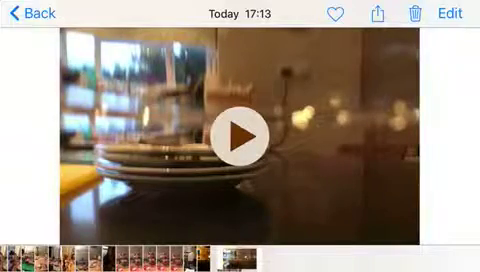
click(450, 13)
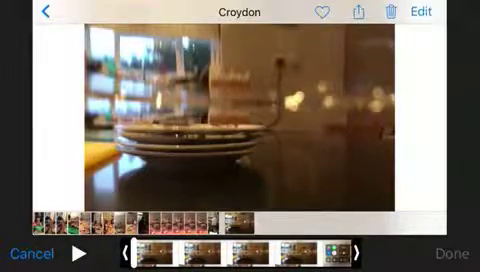
click(32, 254)
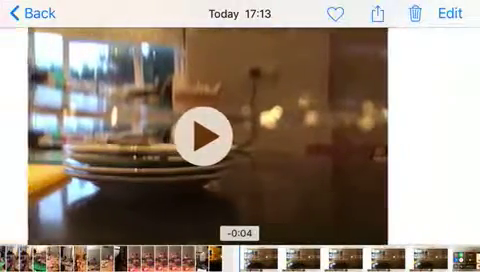
click(239, 136)
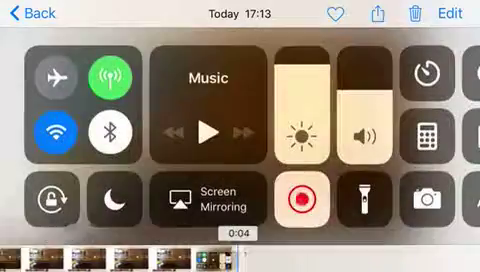